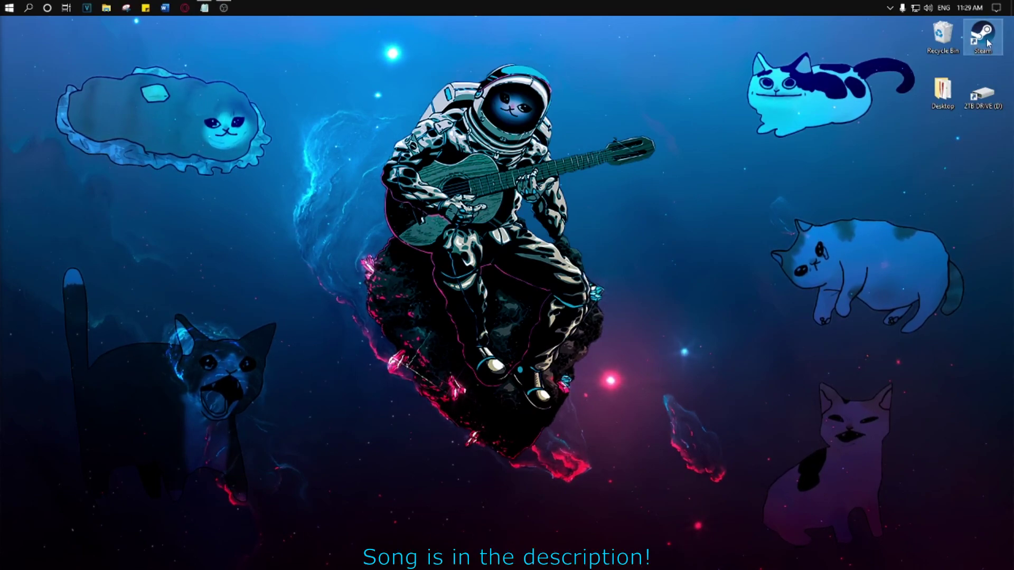
# Open Steam and select BeamNG.drive in the games library
pyautogui.doubleClick(984, 38)
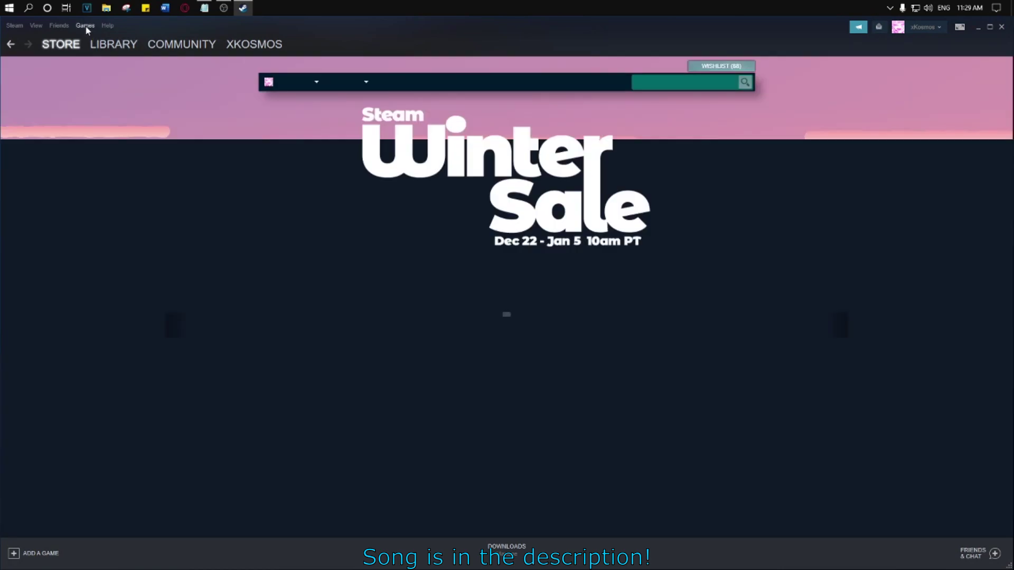
pyautogui.click(117, 46)
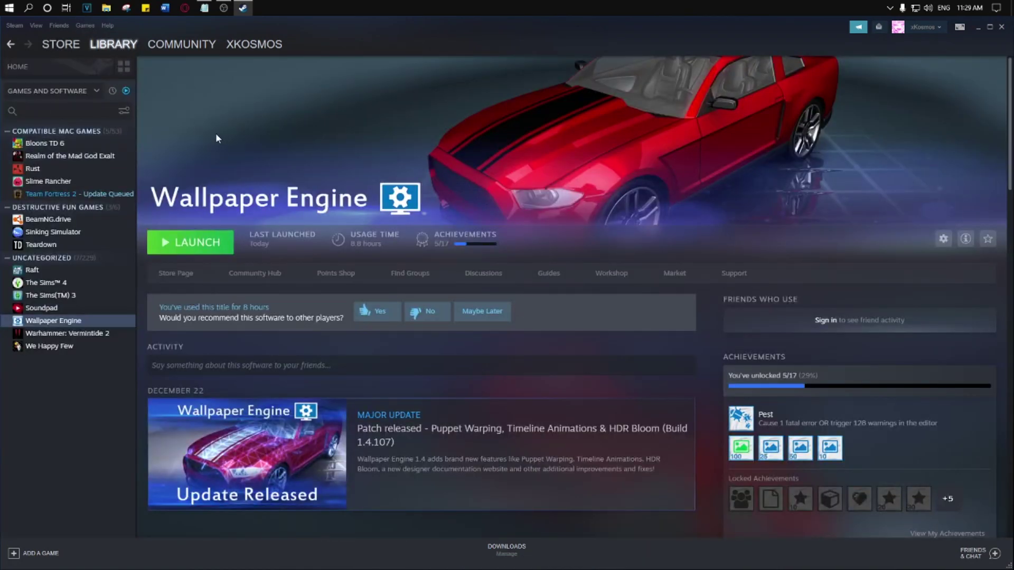
pyautogui.click(69, 220)
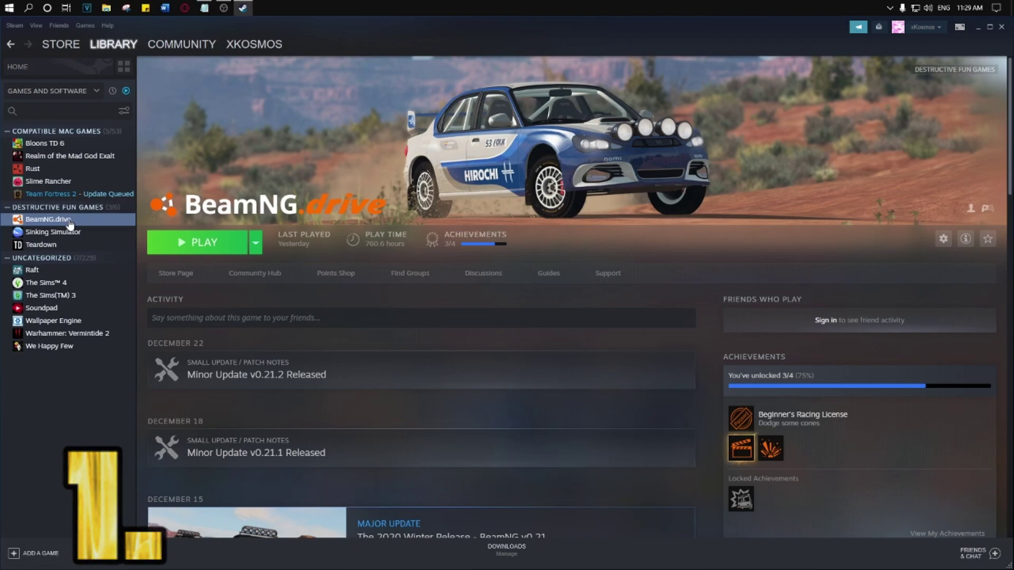
# Verify the integrity of BeamNG.drive's local game files through its properties, then close the validation dialog
pyautogui.rightClick(69, 223)
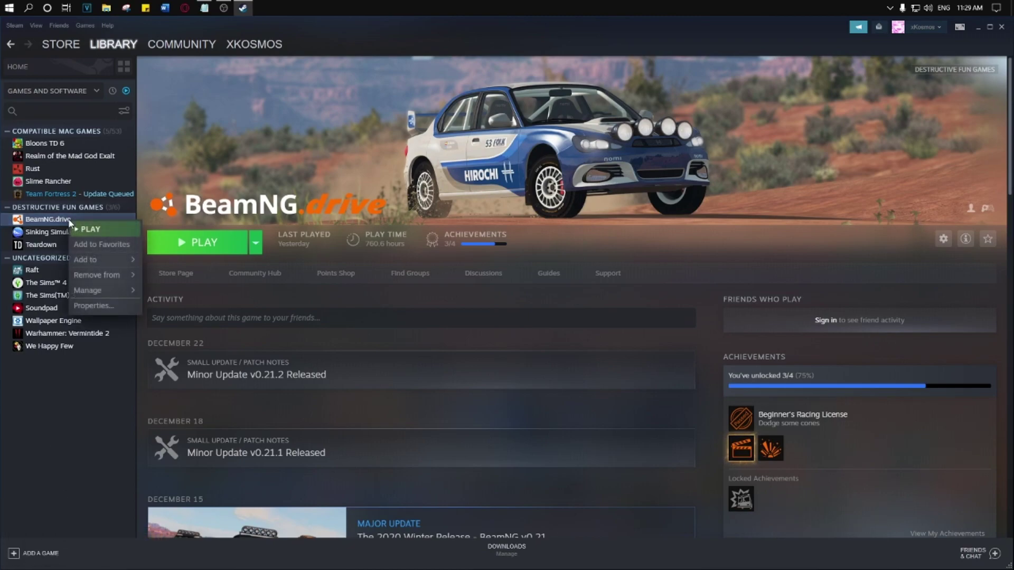
pyautogui.click(87, 305)
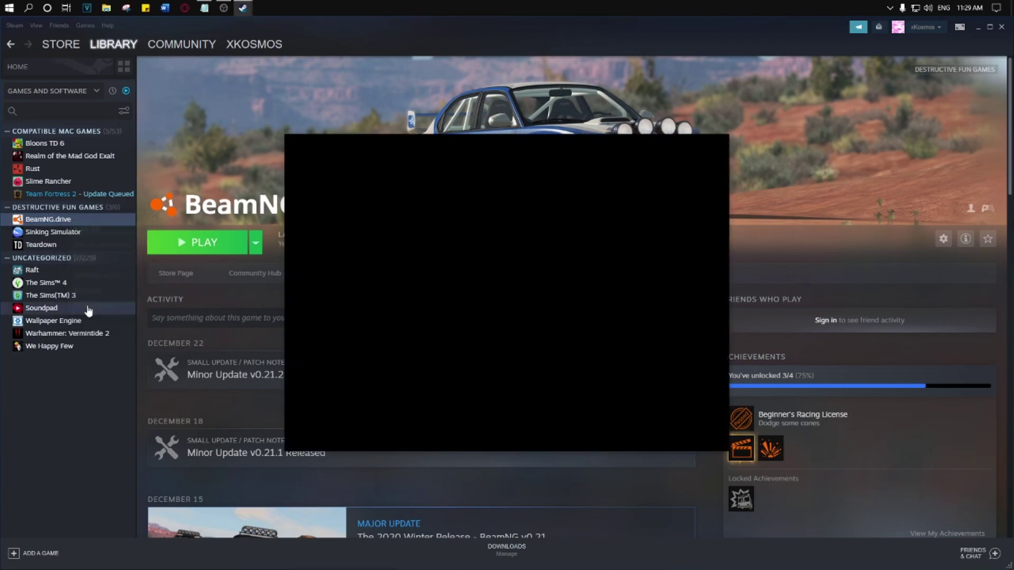
pyautogui.click(338, 213)
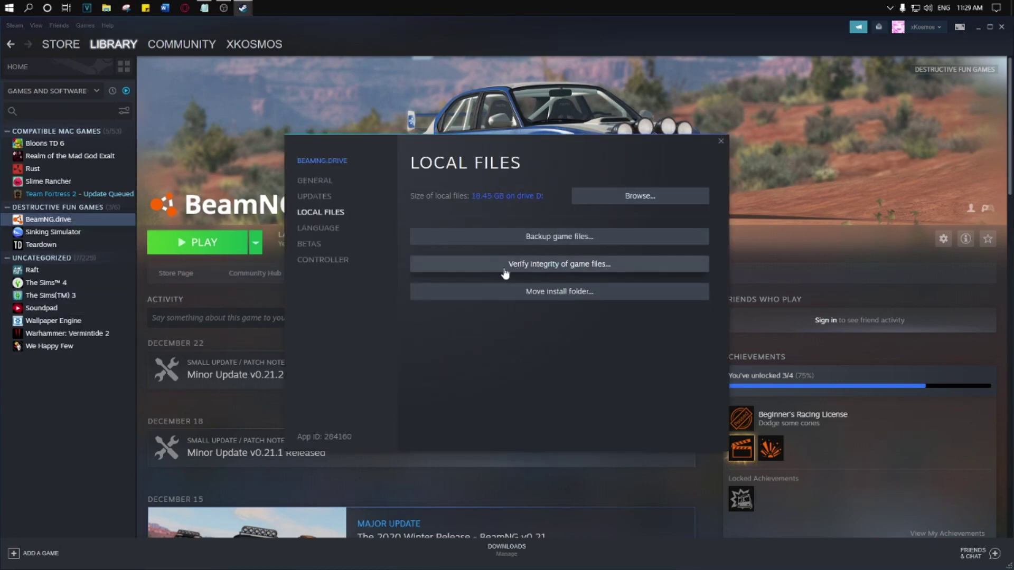
pyautogui.click(580, 268)
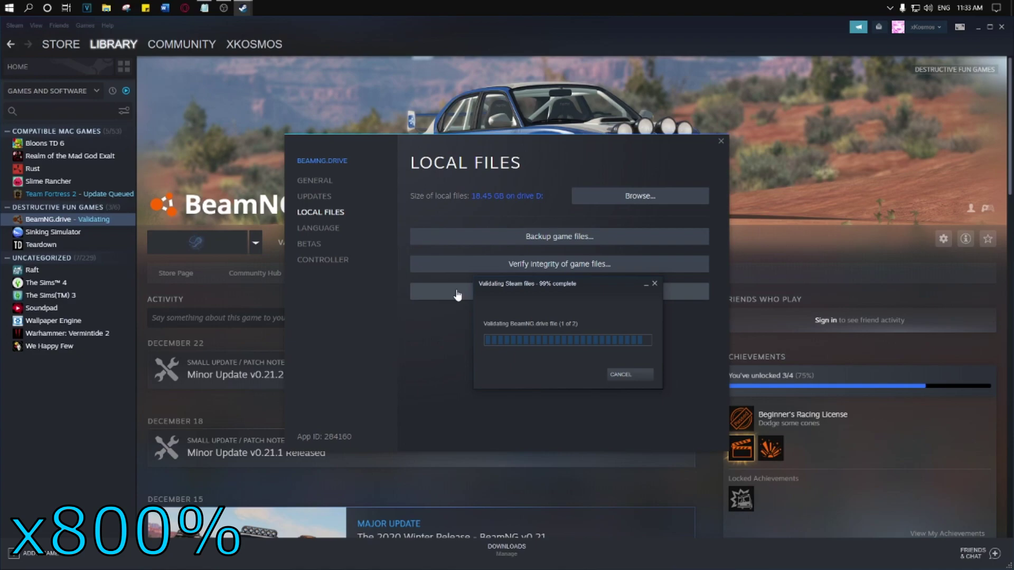
pyautogui.click(622, 375)
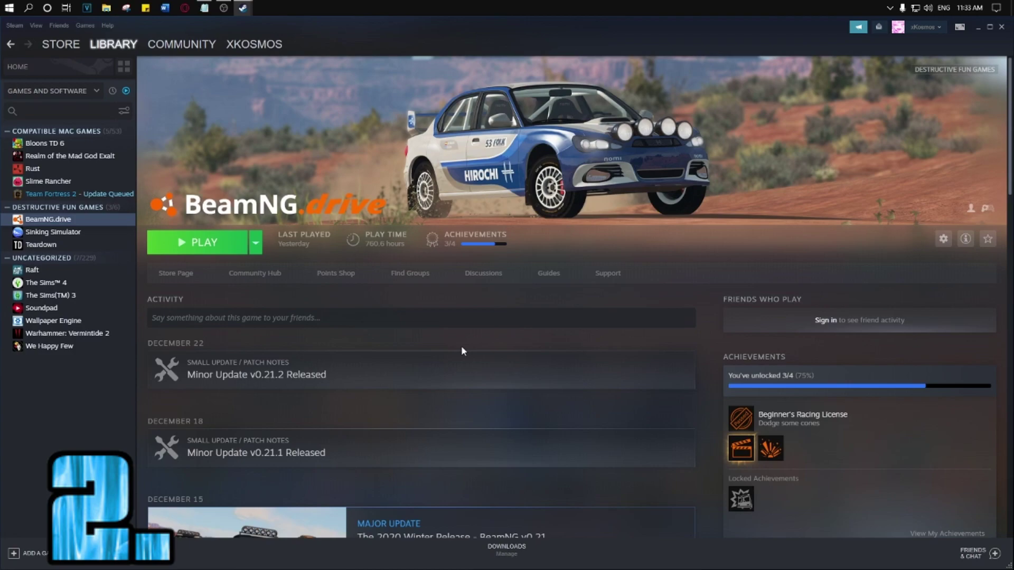
# Browse to BeamNG.drive's local files and run the BeamNG.drive application directly from that folder, then close its launcher
pyautogui.rightClick(64, 225)
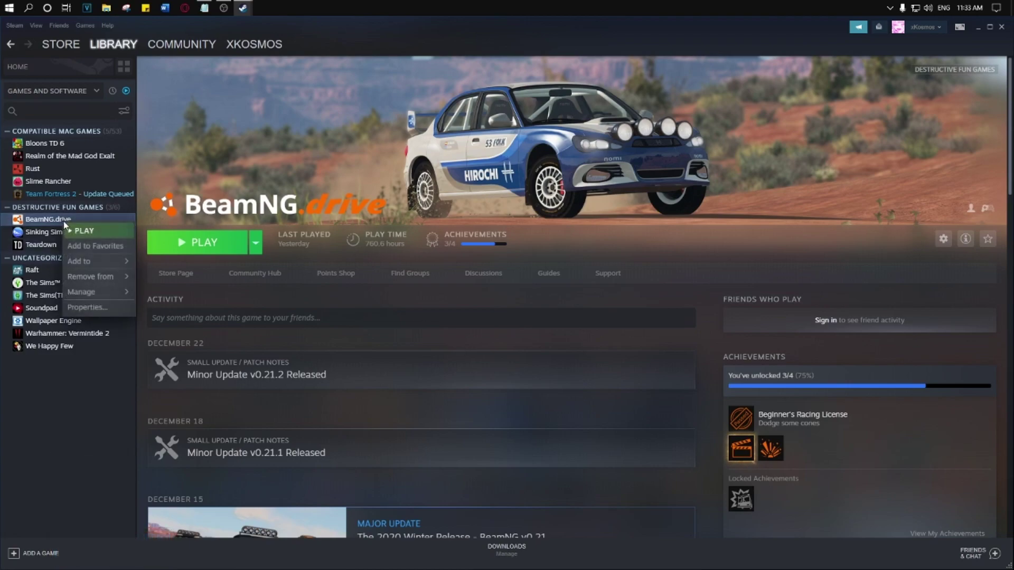
pyautogui.click(85, 307)
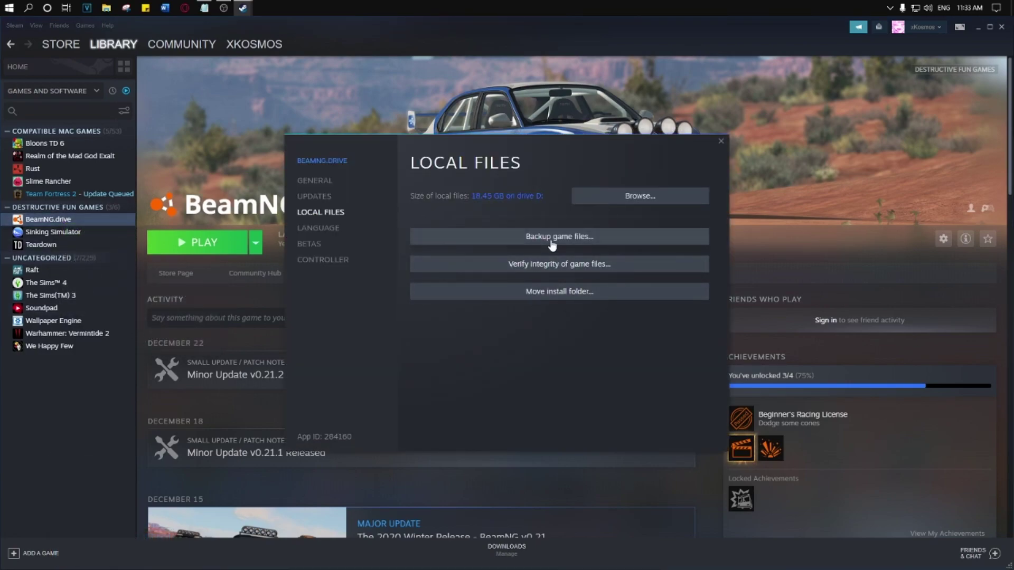
pyautogui.click(641, 200)
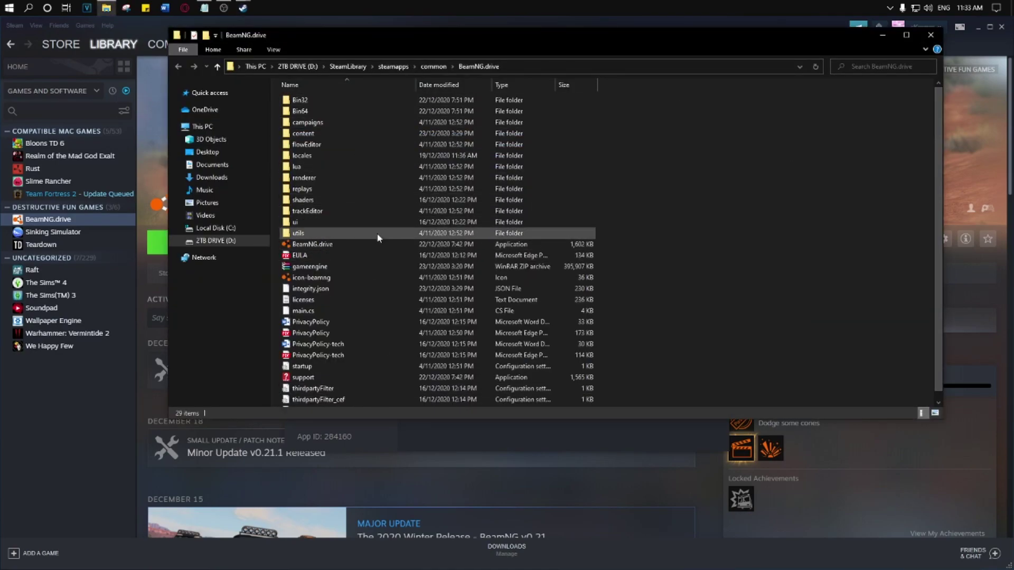
pyautogui.click(315, 246)
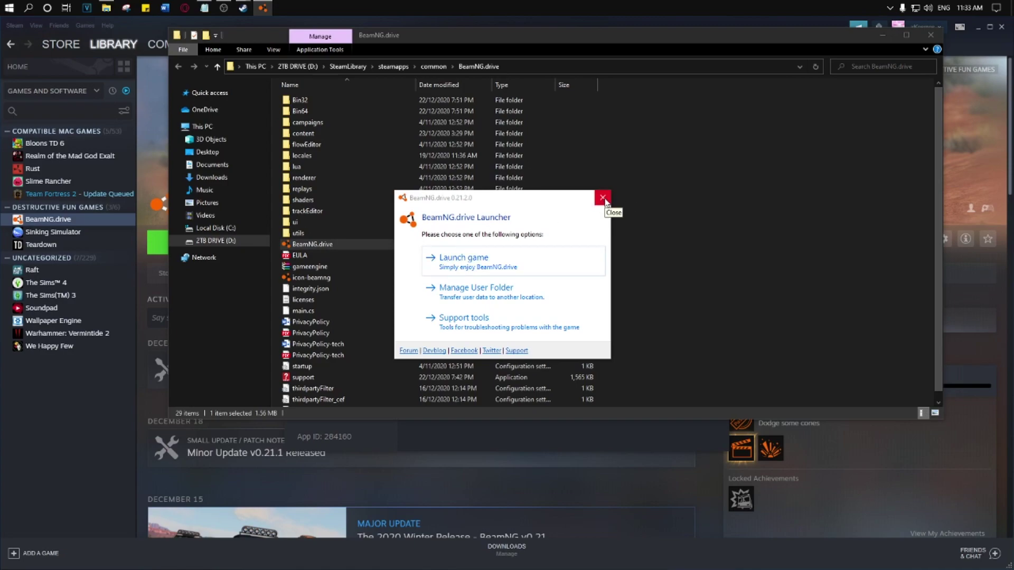
pyautogui.click(603, 198)
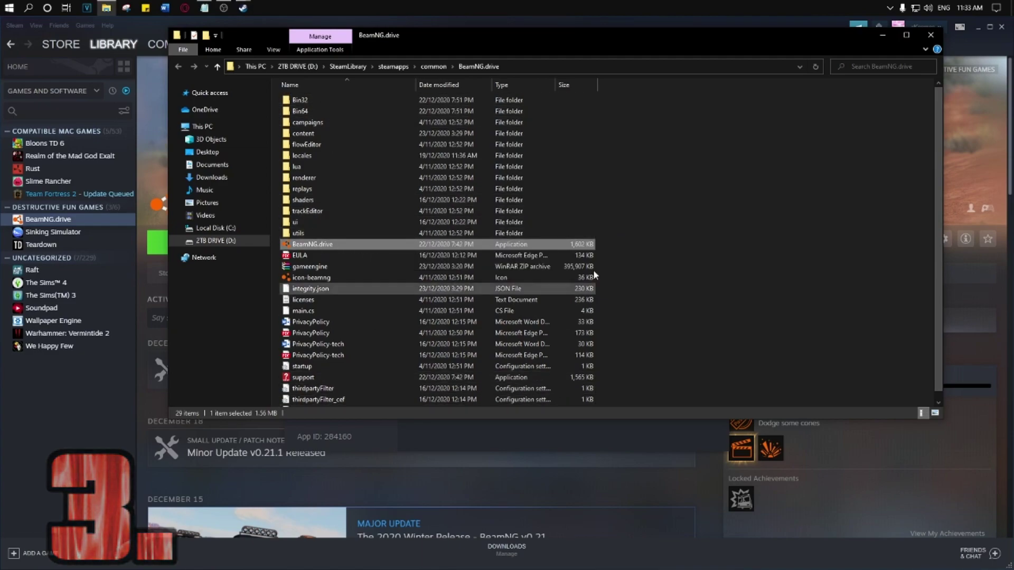
# Run the BeamNG.drive application as administrator, then close the launcher, the game folder and the properties window
pyautogui.rightClick(343, 247)
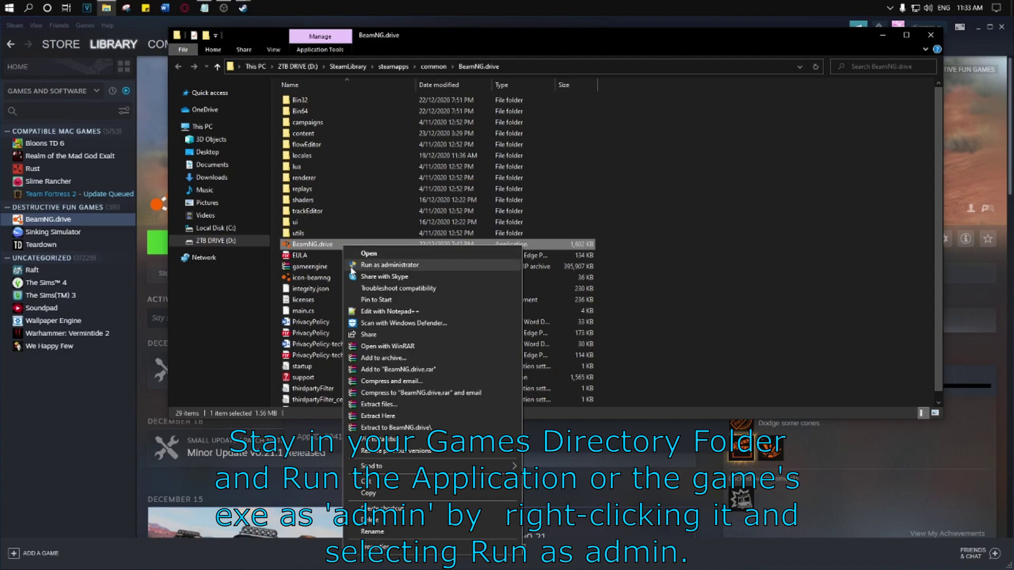
pyautogui.click(352, 265)
pyautogui.click(498, 317)
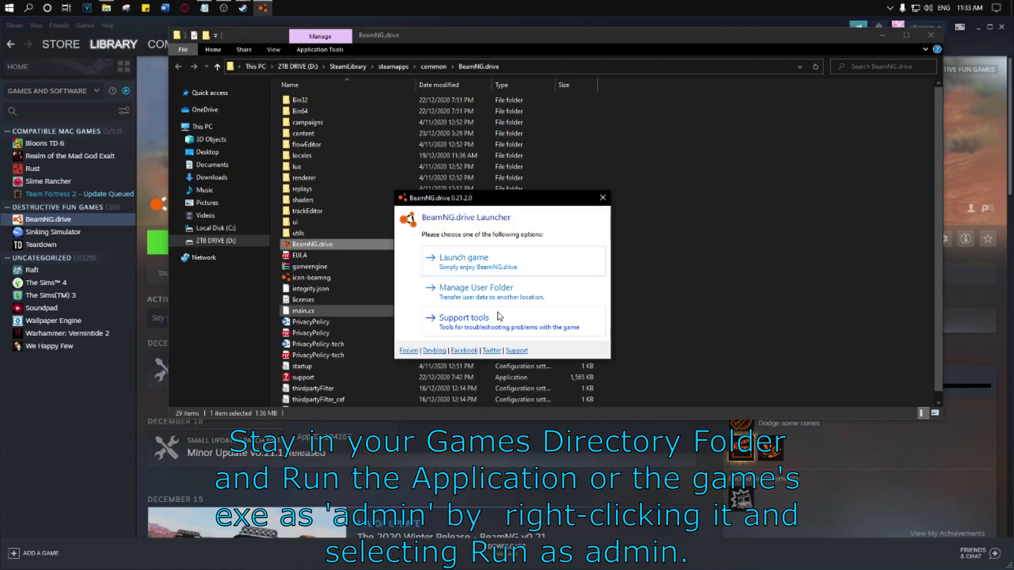
pyautogui.click(603, 197)
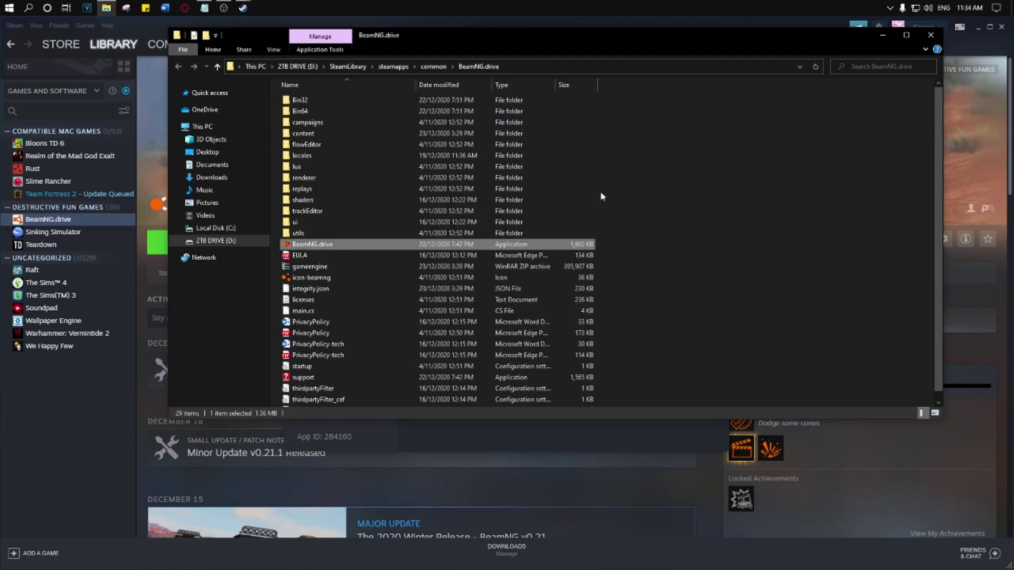
pyautogui.click(931, 35)
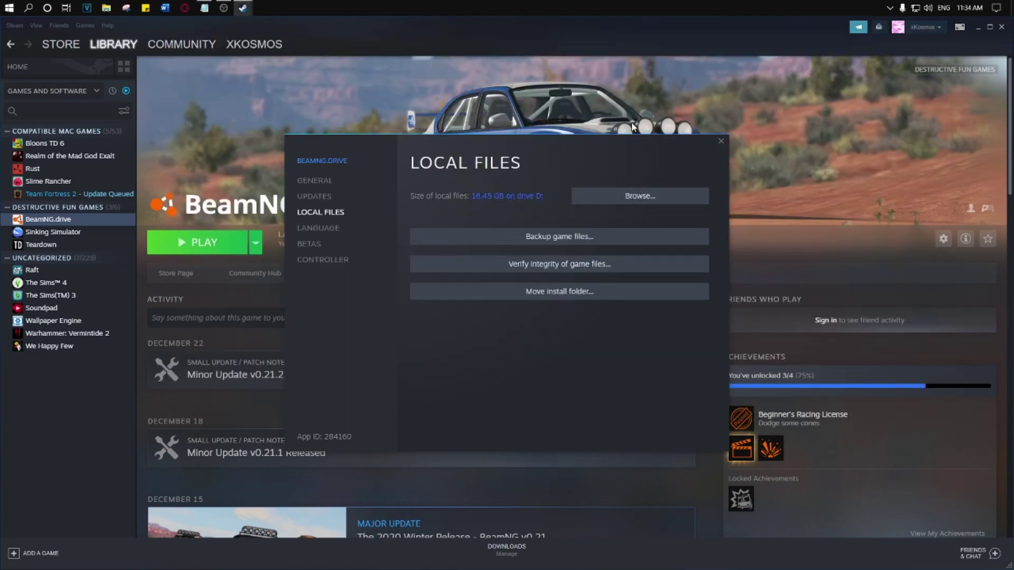
pyautogui.click(721, 141)
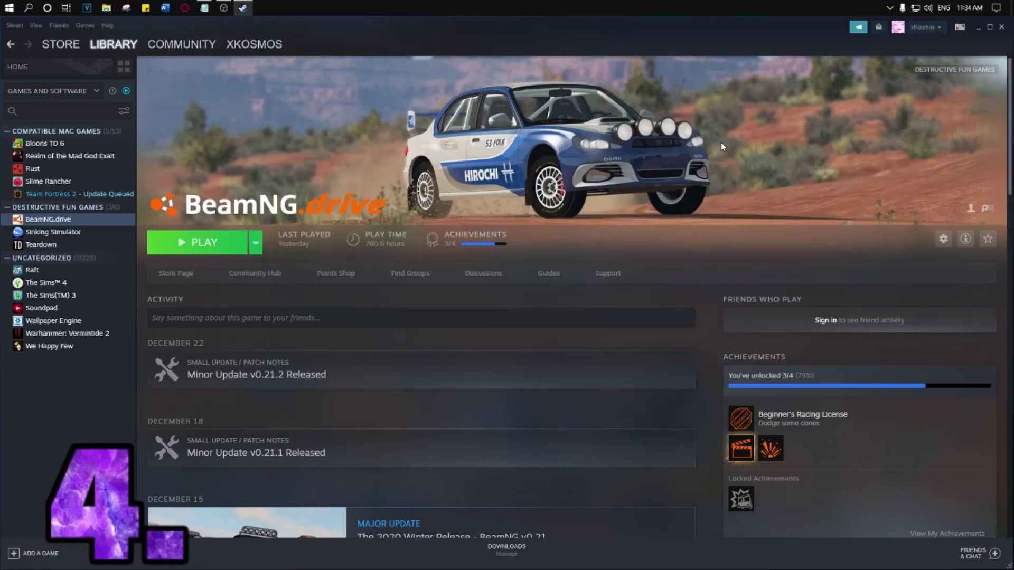
pyautogui.click(14, 25)
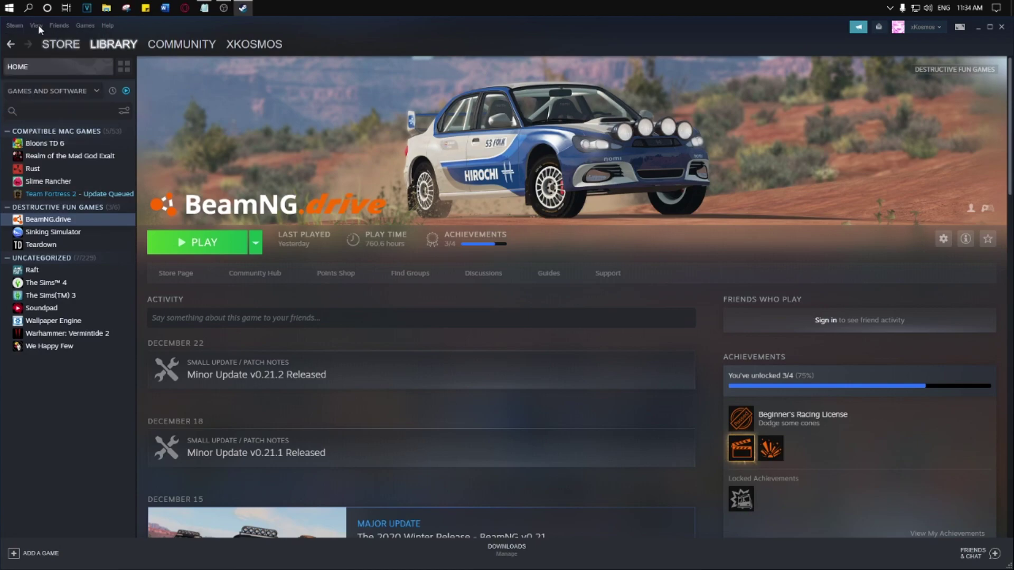
pyautogui.click(28, 87)
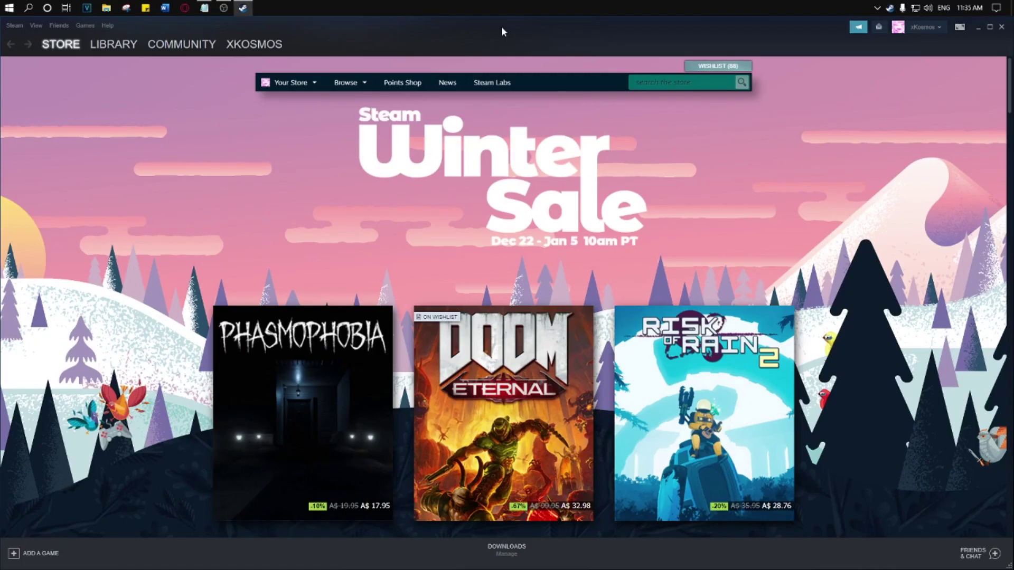
# Return to the games library, select BeamNG.drive and launch it
pyautogui.click(115, 47)
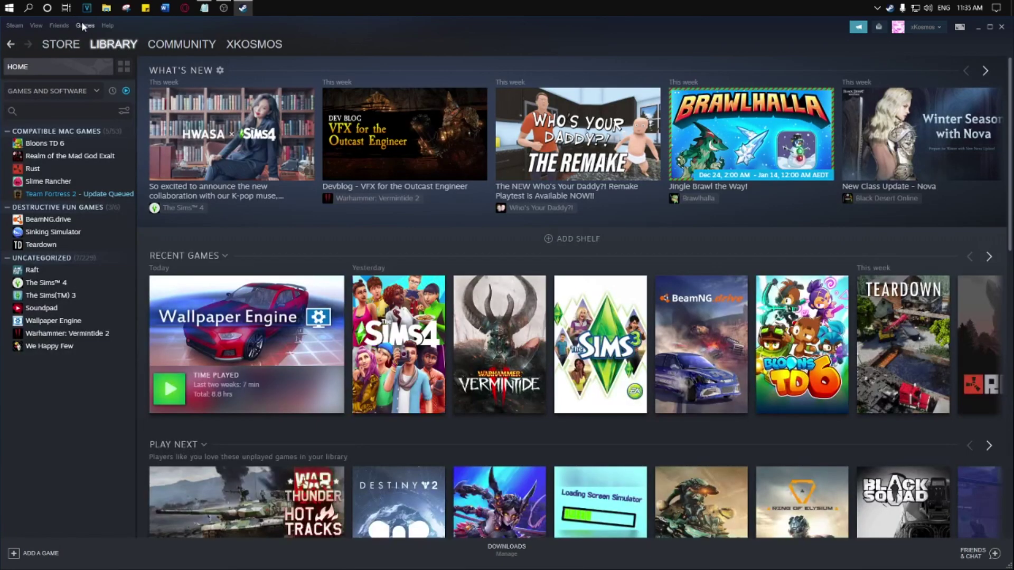
pyautogui.click(84, 25)
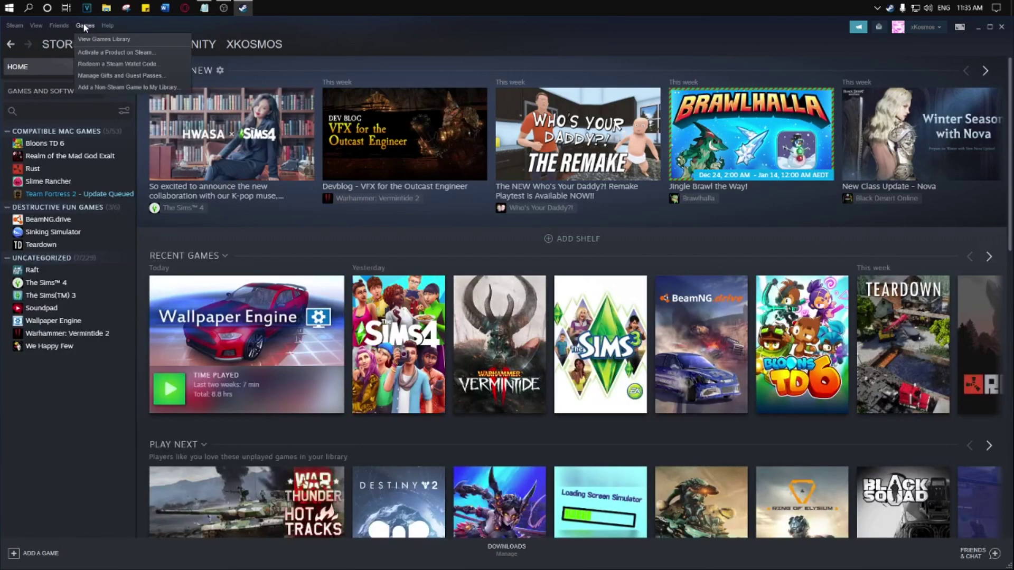
pyautogui.click(82, 37)
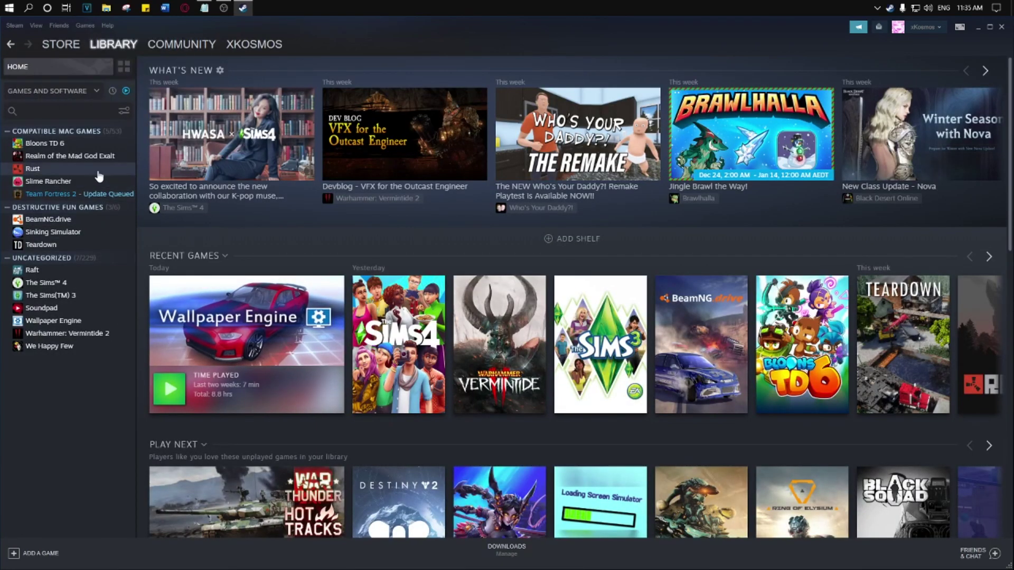
pyautogui.click(70, 220)
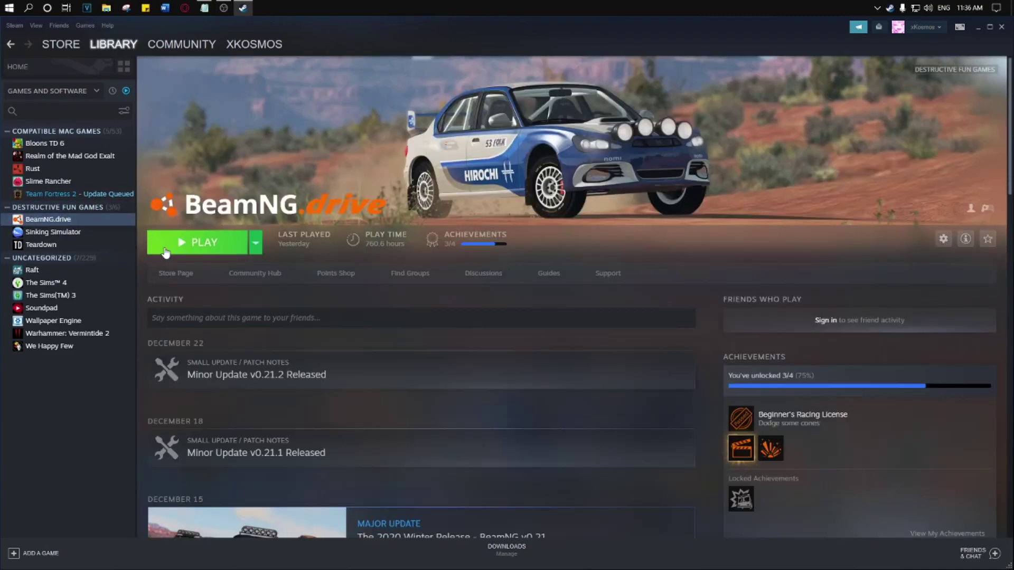
pyautogui.click(165, 252)
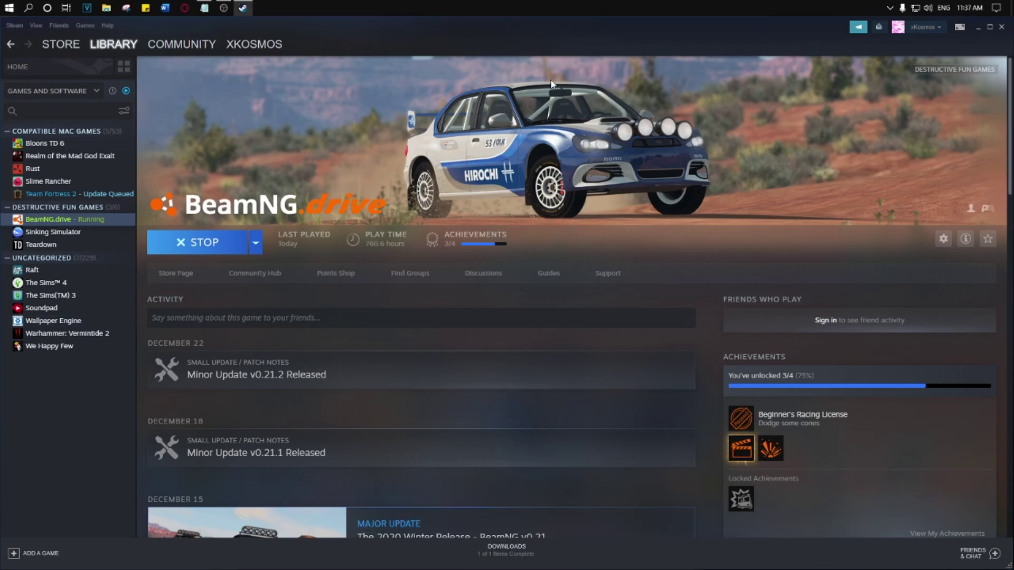
# Open Task Manager, reposition its window and show the detailed process view
pyautogui.rightClick(463, 8)
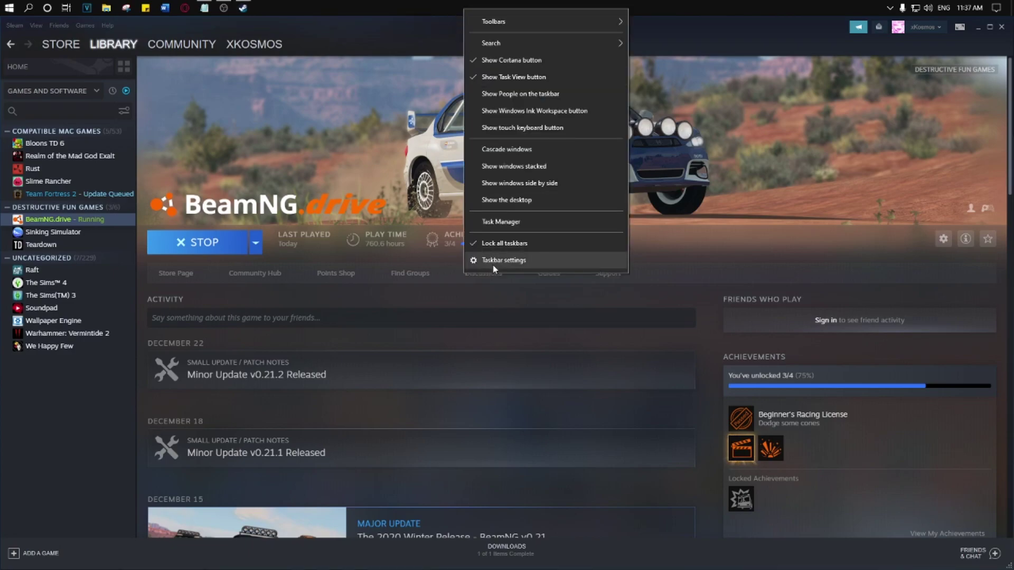
pyautogui.click(490, 221)
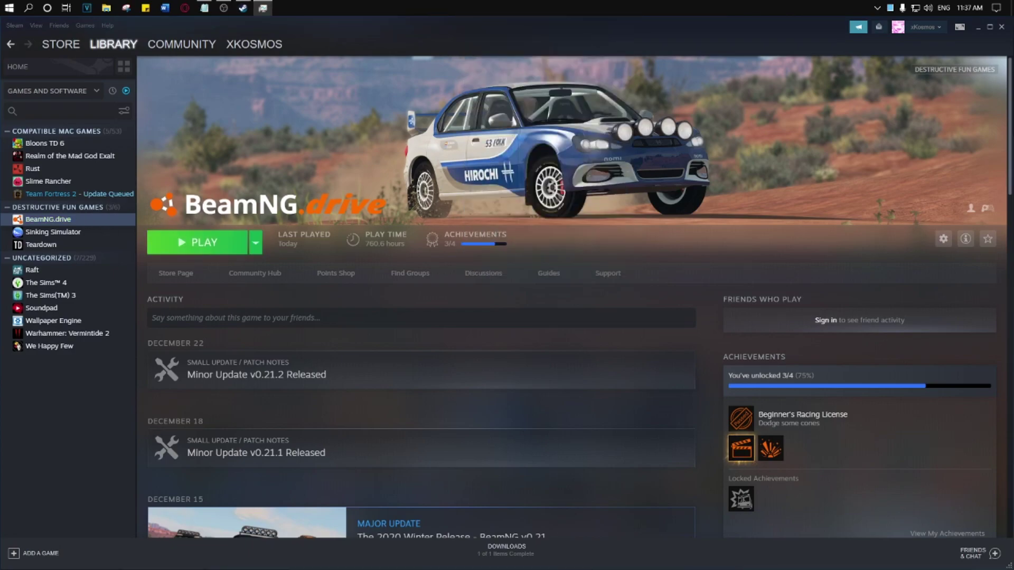
pyautogui.moveTo(517, 127); pyautogui.dragTo(578, 122)
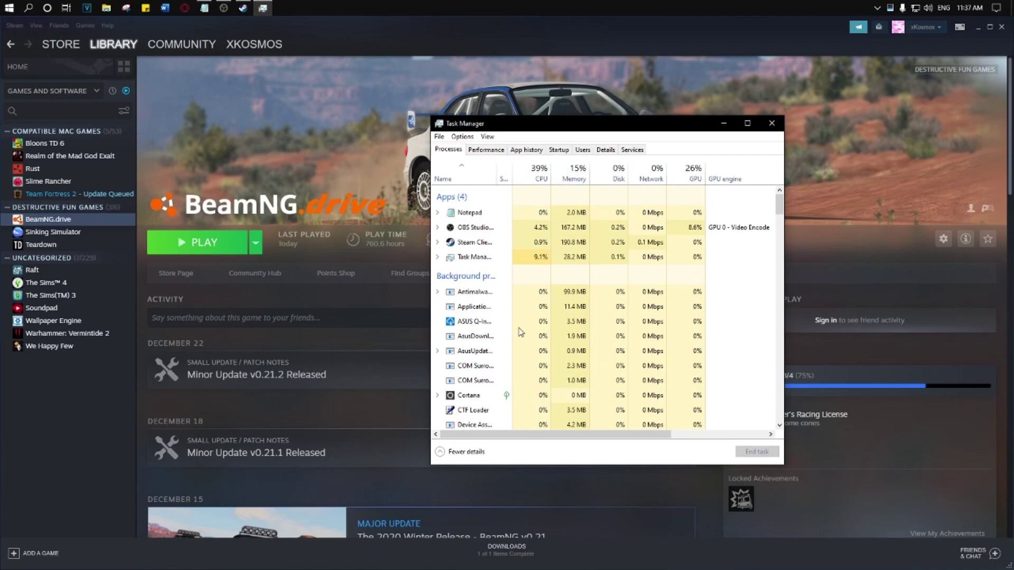
pyautogui.click(464, 452)
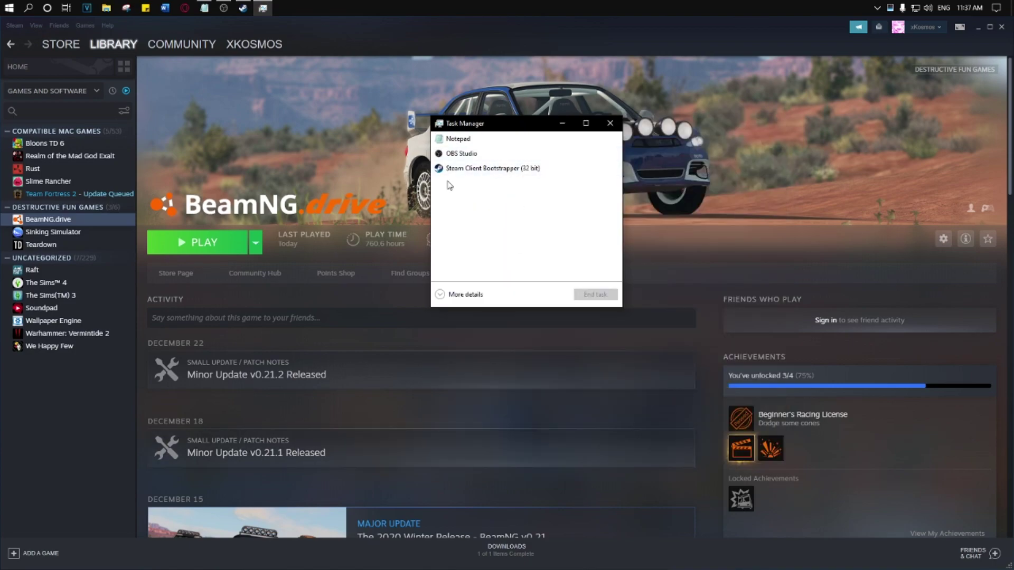
pyautogui.moveTo(505, 124); pyautogui.dragTo(569, 175)
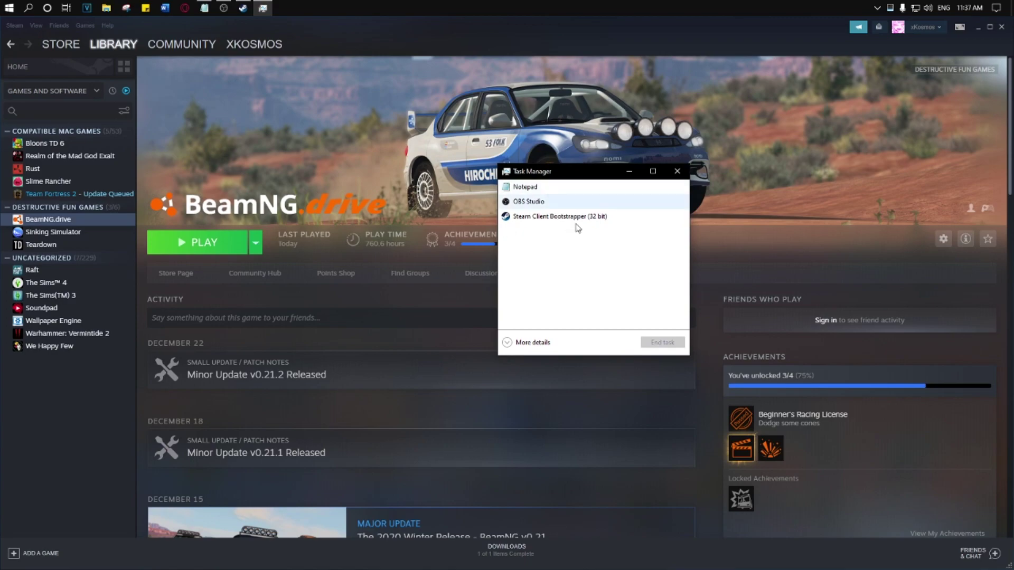
pyautogui.click(520, 344)
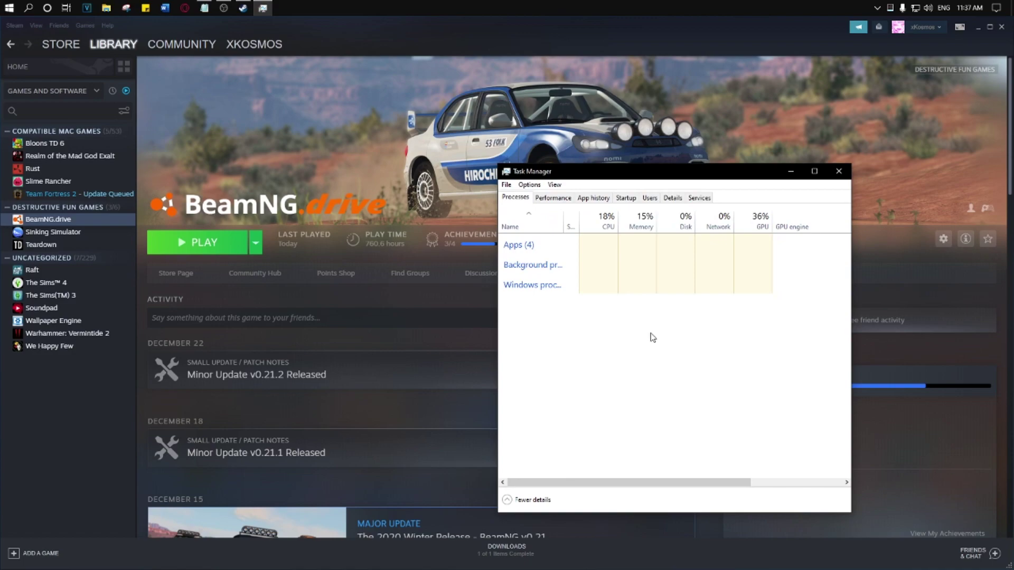
# Find the Steam Client process in the process list and end its task
pyautogui.scroll(-10, 592, 272)
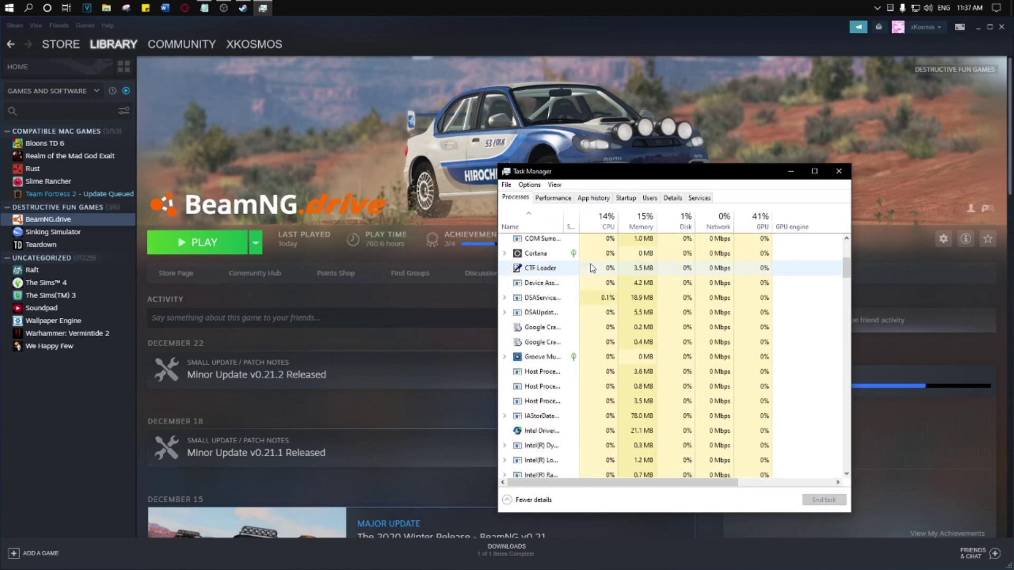
pyautogui.scroll(-1, 591, 272)
pyautogui.scroll(12, 594, 280)
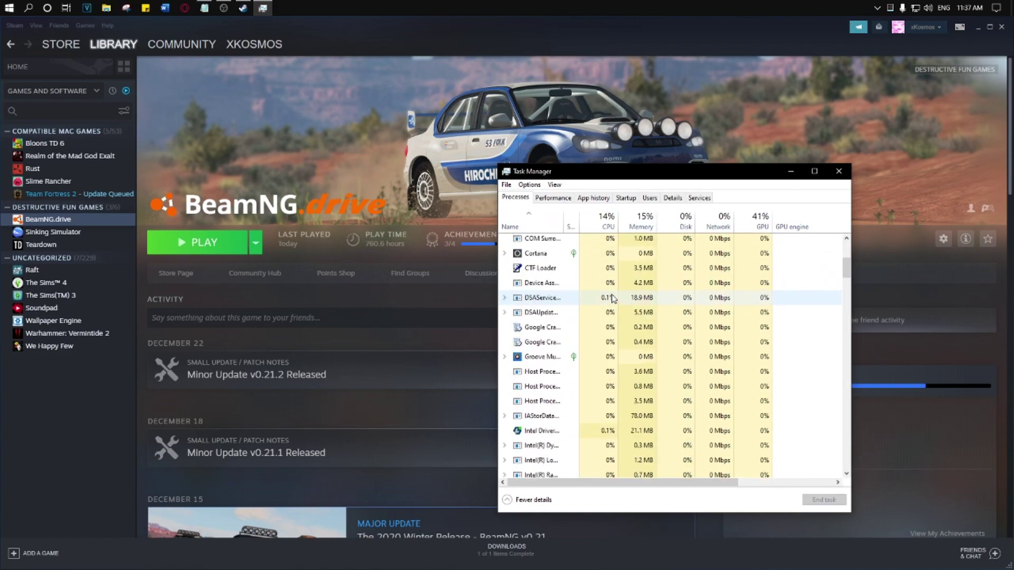
pyautogui.click(614, 297)
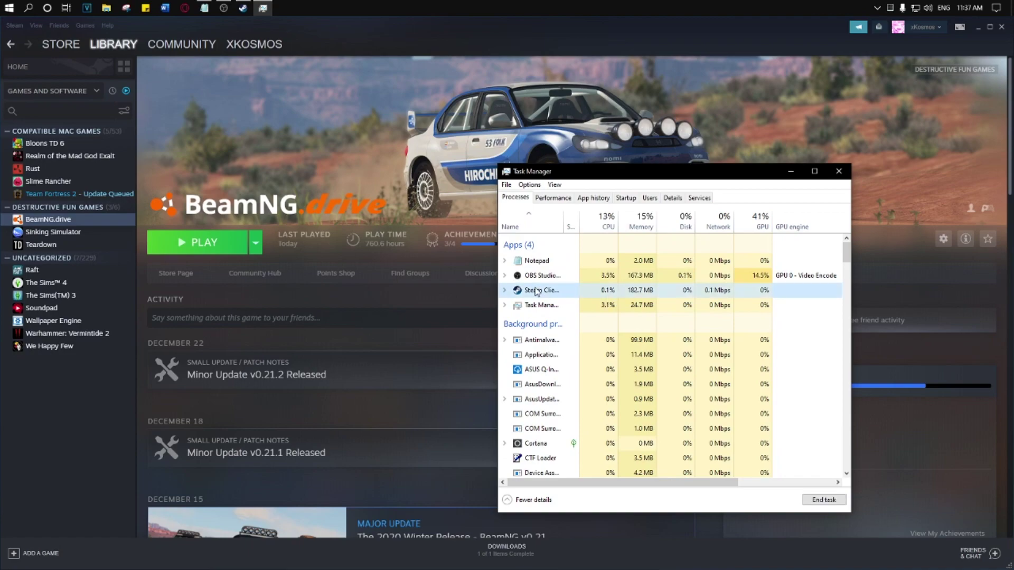
pyautogui.click(504, 290)
pyautogui.click(504, 291)
pyautogui.click(825, 501)
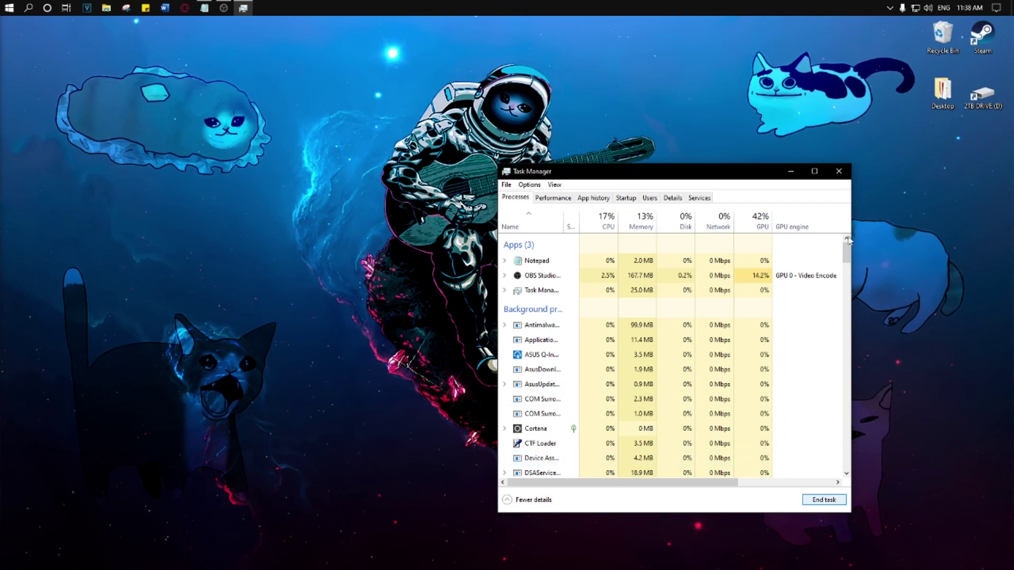
# Close Task Manager, then reopen Steam at BeamNG.drive's library page
pyautogui.click(839, 171)
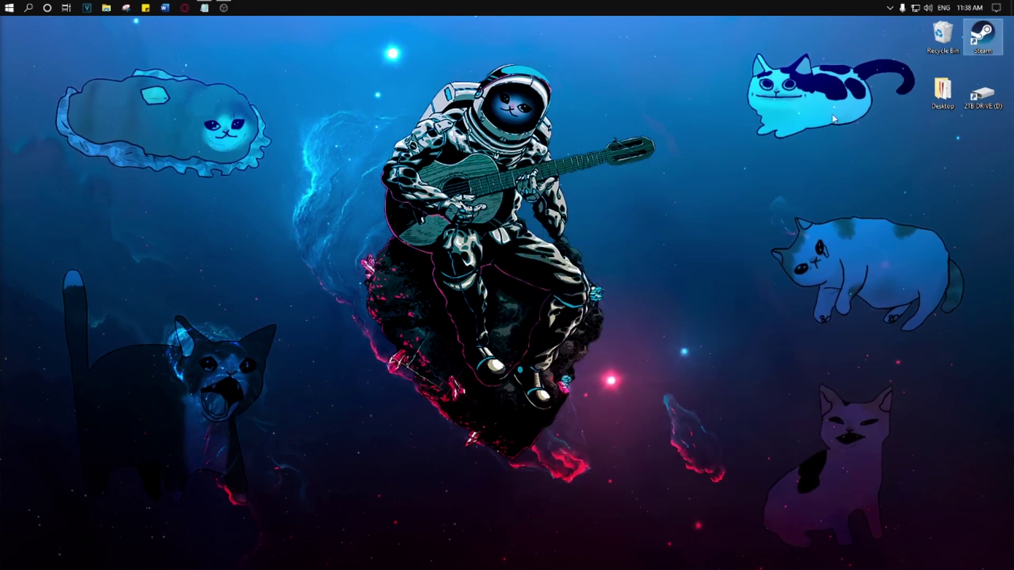
pyautogui.doubleClick(977, 37)
pyautogui.click(48, 220)
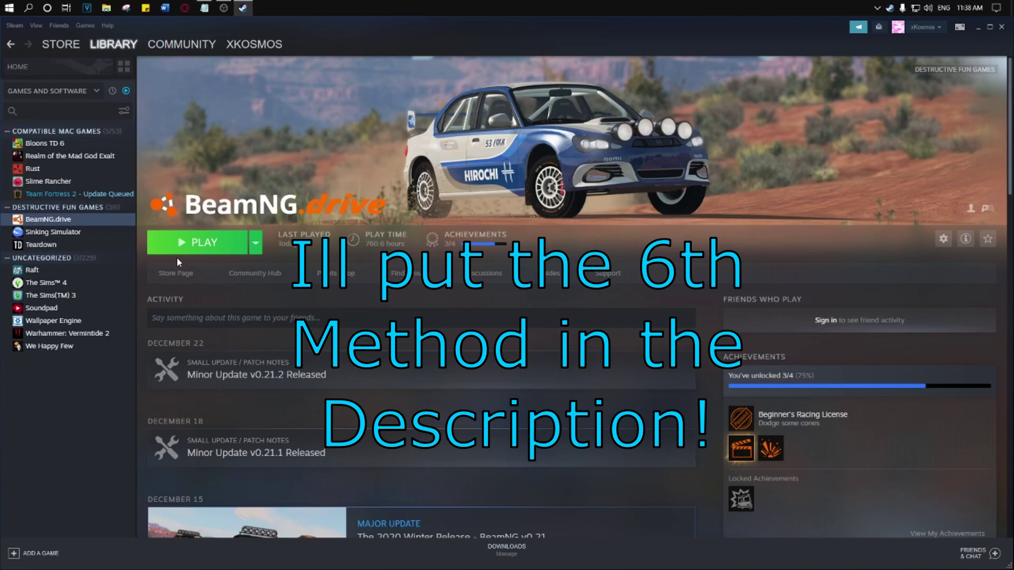